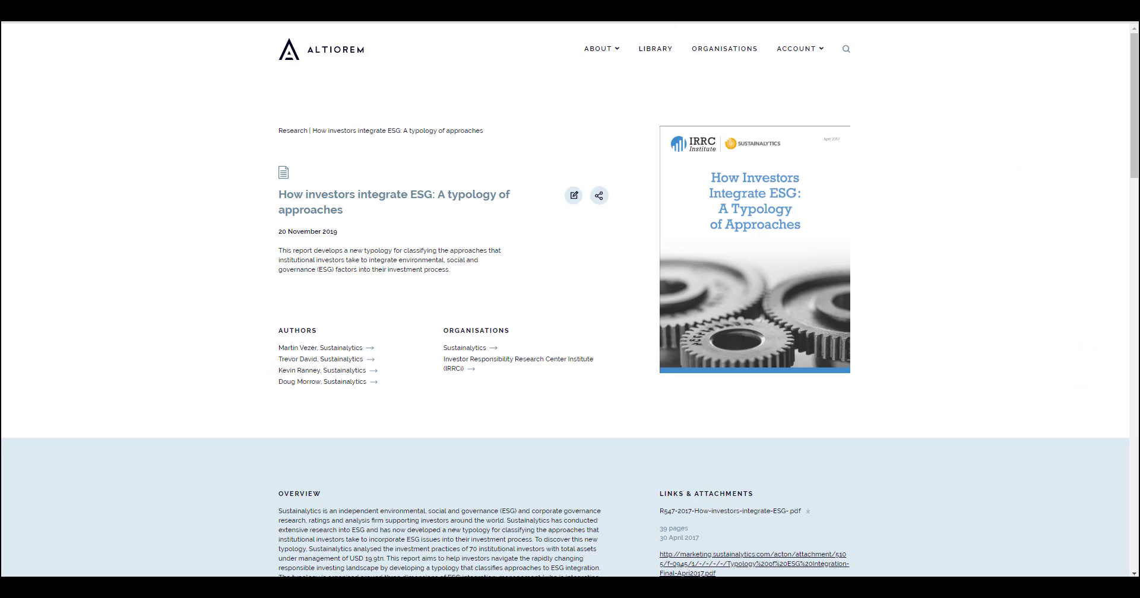
click(657, 301)
click(730, 236)
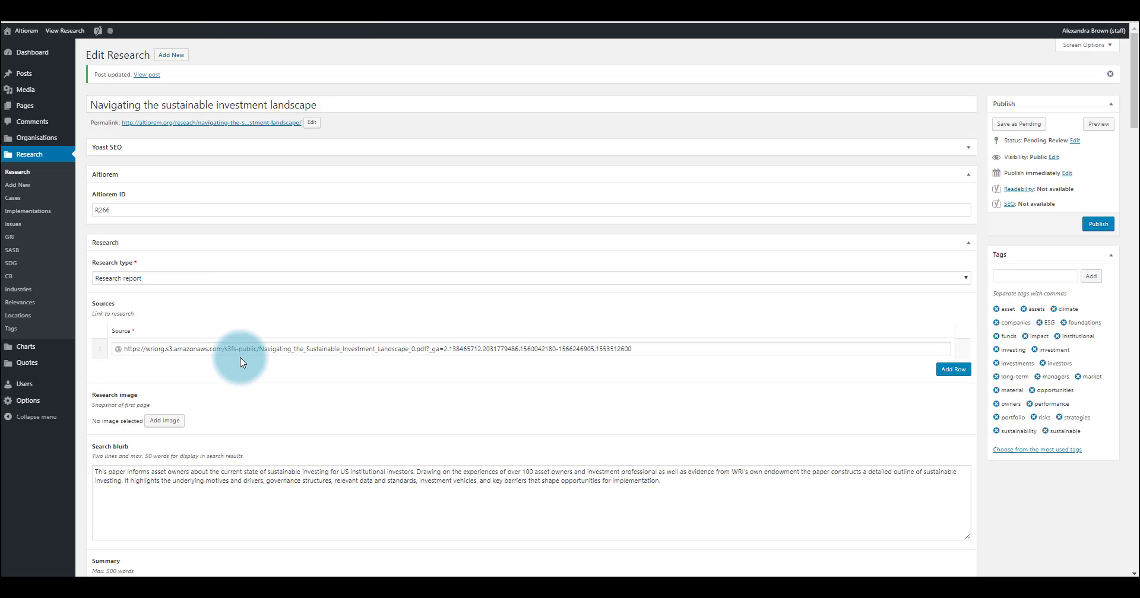
Open the PDF at the Source link of the "Navigating the sustainable investment landscape" research entry.
click(257, 352)
key(ctrl+a)
right_click(257, 351)
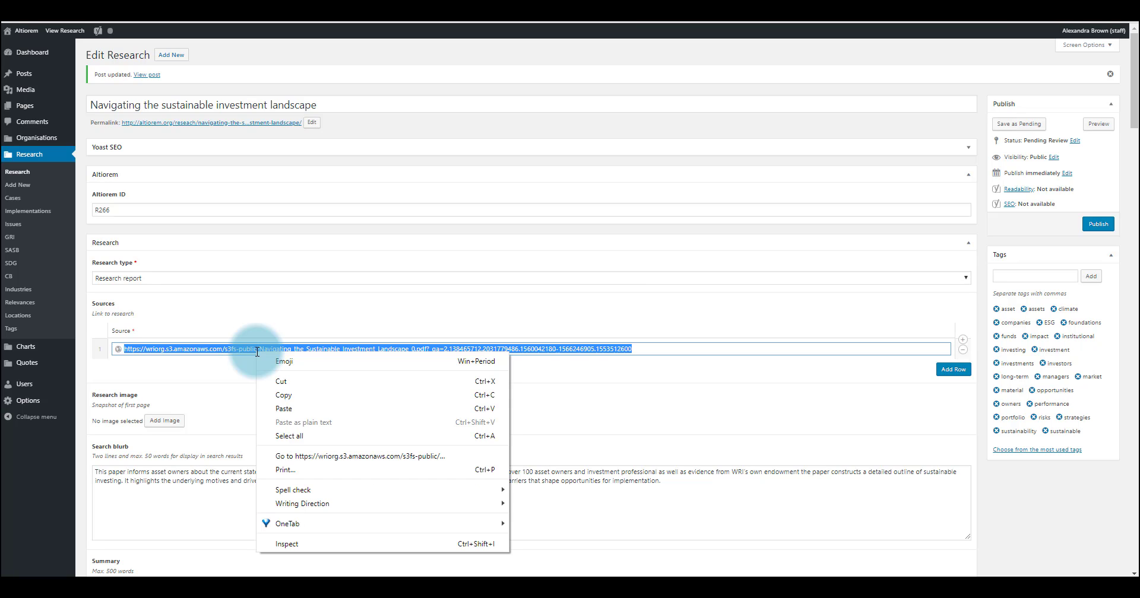
click(287, 458)
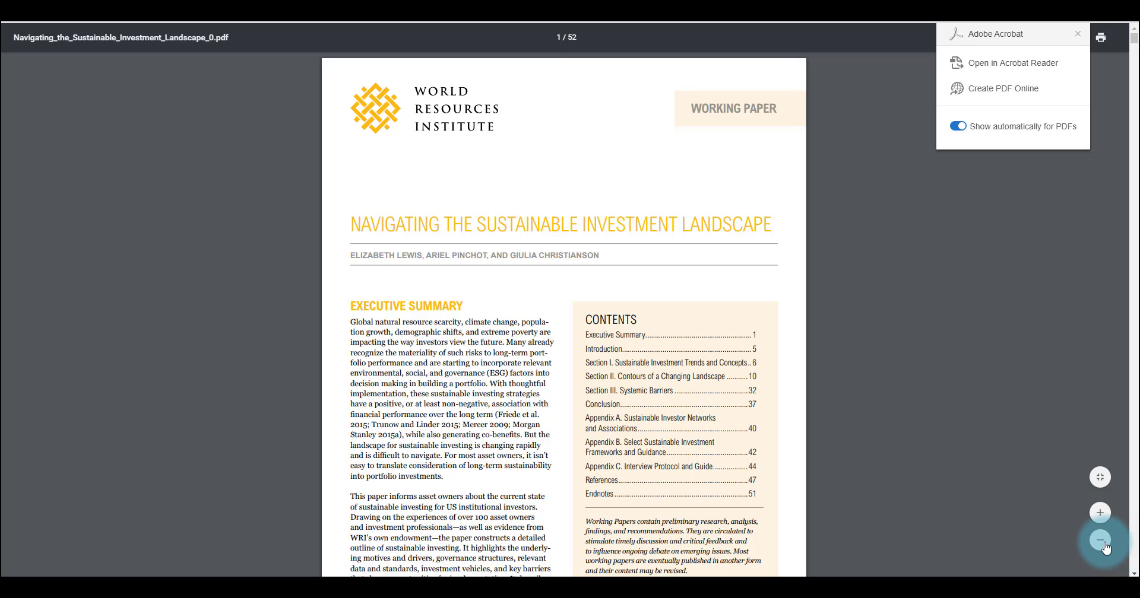
Capture the entire first page of the PDF as a rectangular snip with Snipping Tool.
click(1103, 545)
click(1103, 545)
click(1103, 545)
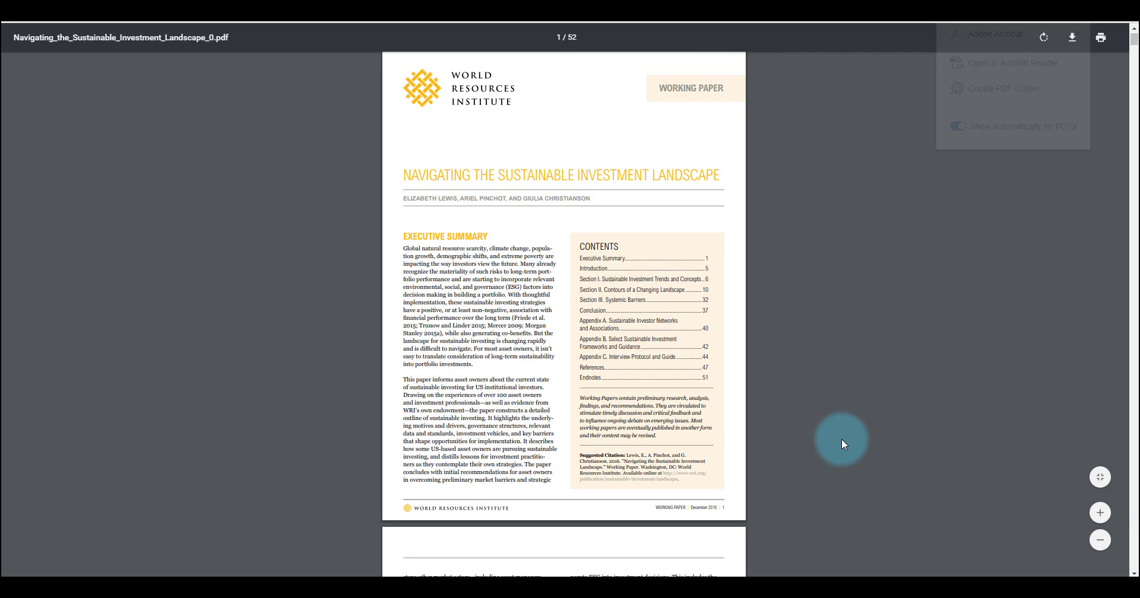
scroll(842, 436, up, 1)
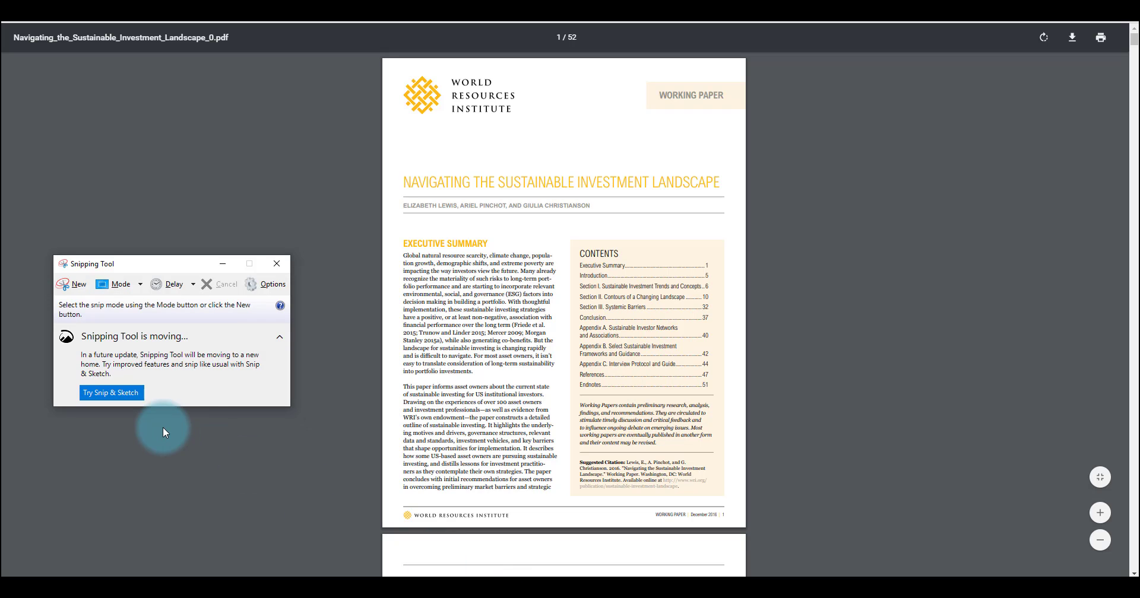
click(76, 285)
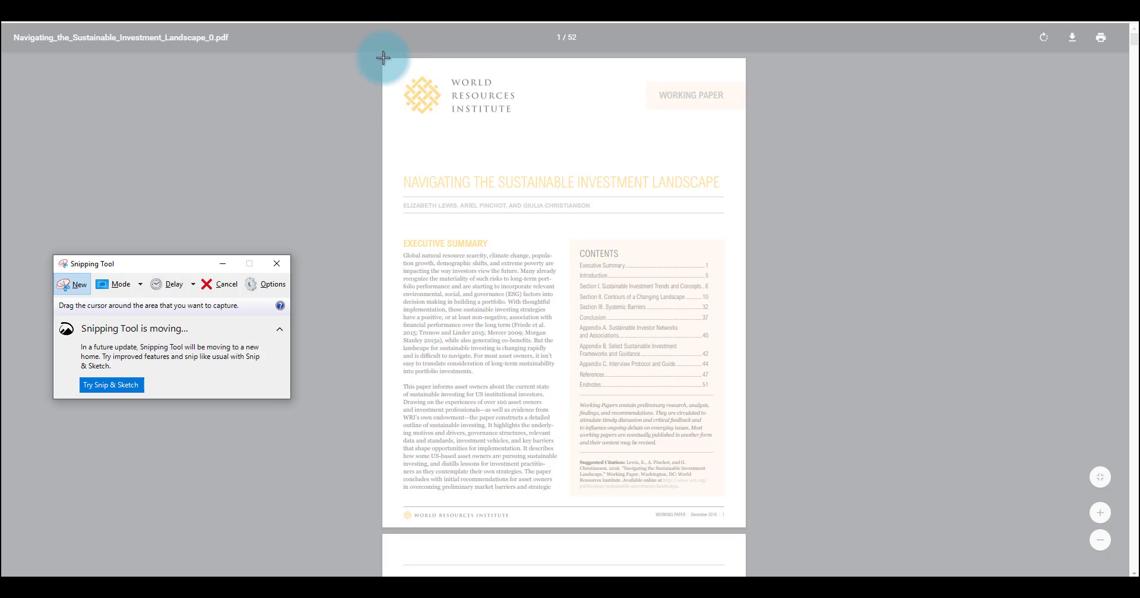
drag(382, 57, 746, 528)
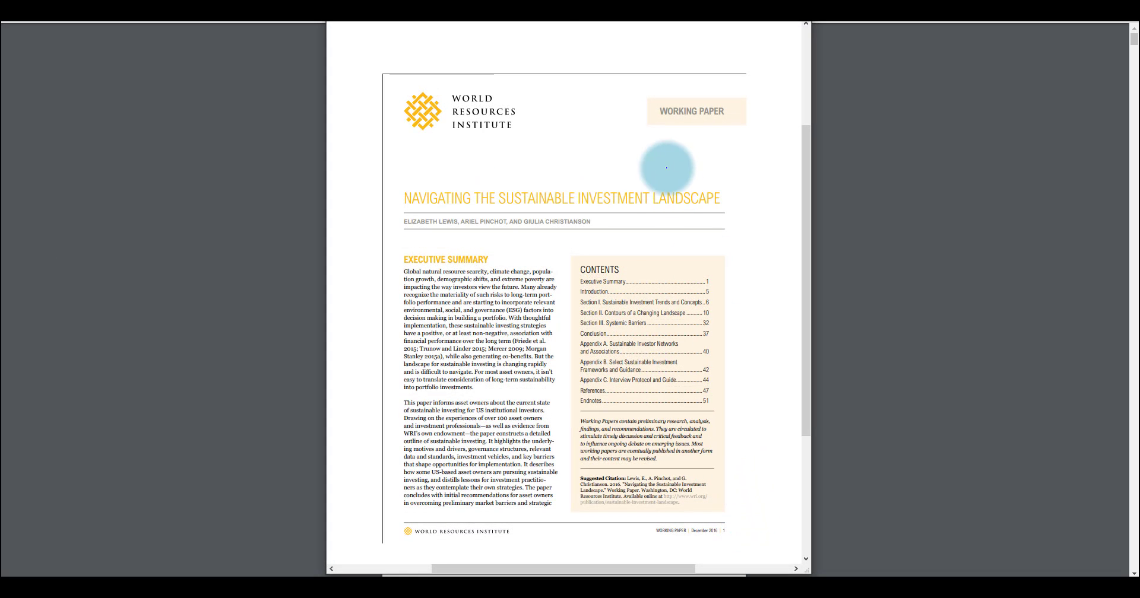
Save the snip as a PNG in Downloads, named "R266 - Navigating the sustainable investment landscape".
click(355, 21)
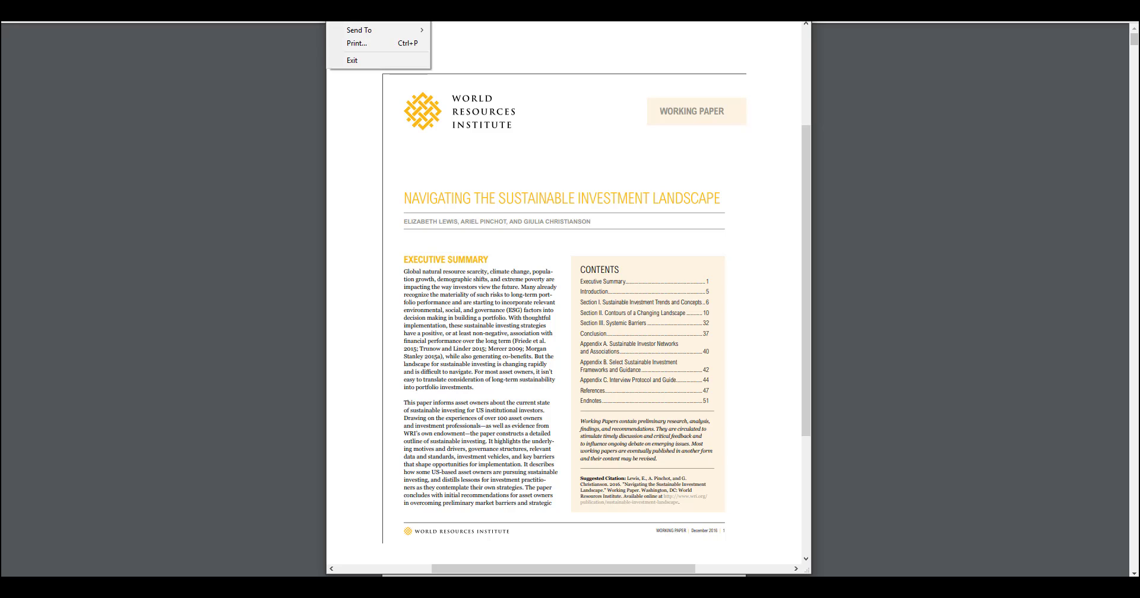
click(355, 23)
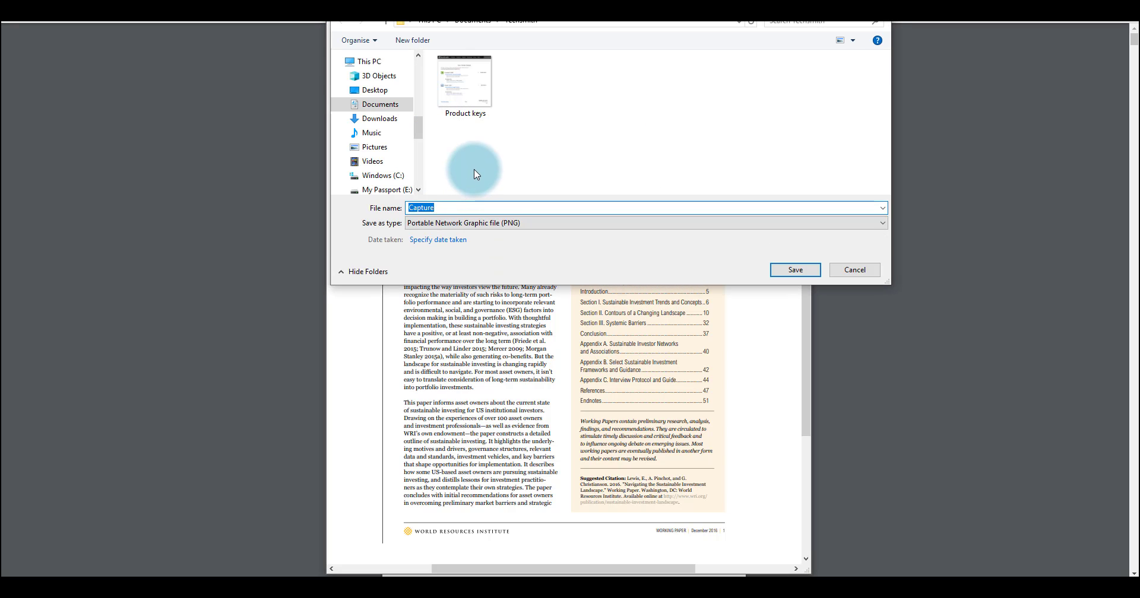
click(379, 118)
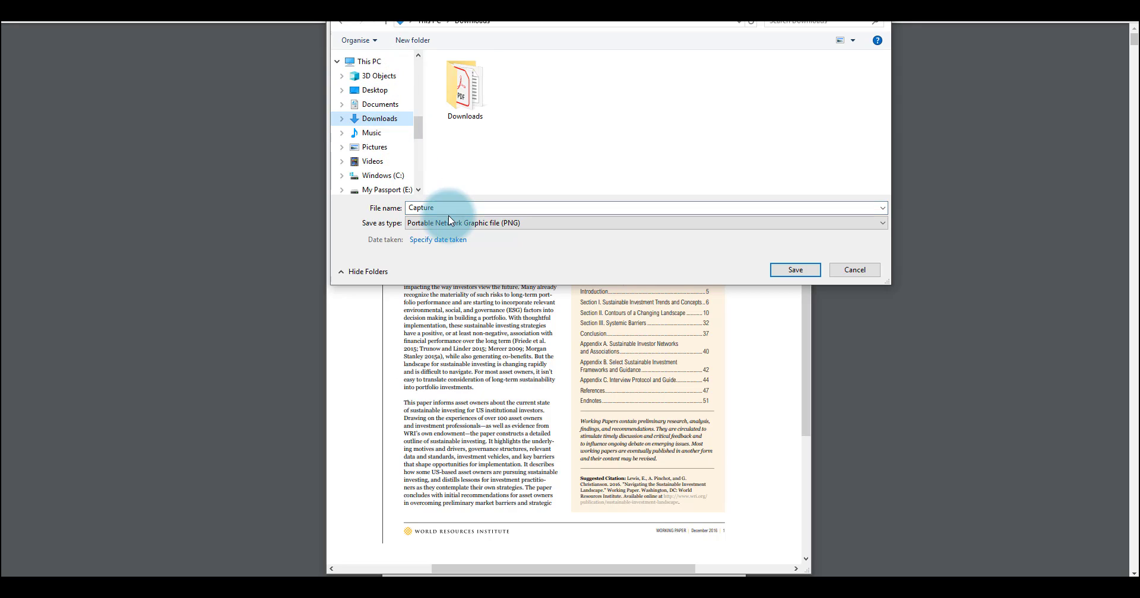
double_click(442, 208)
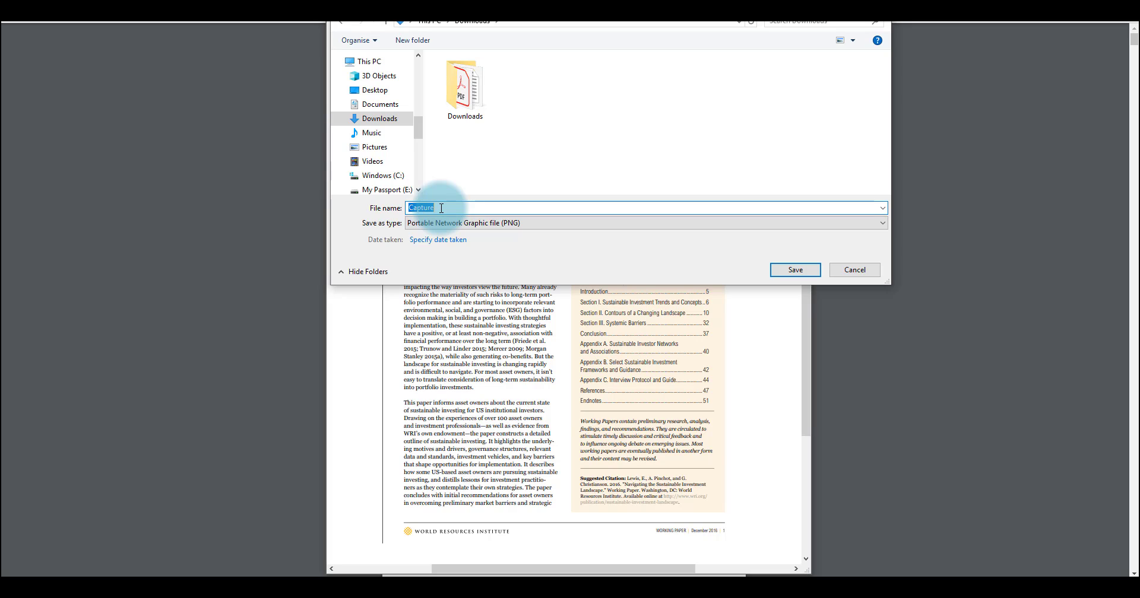
text(R266 -)
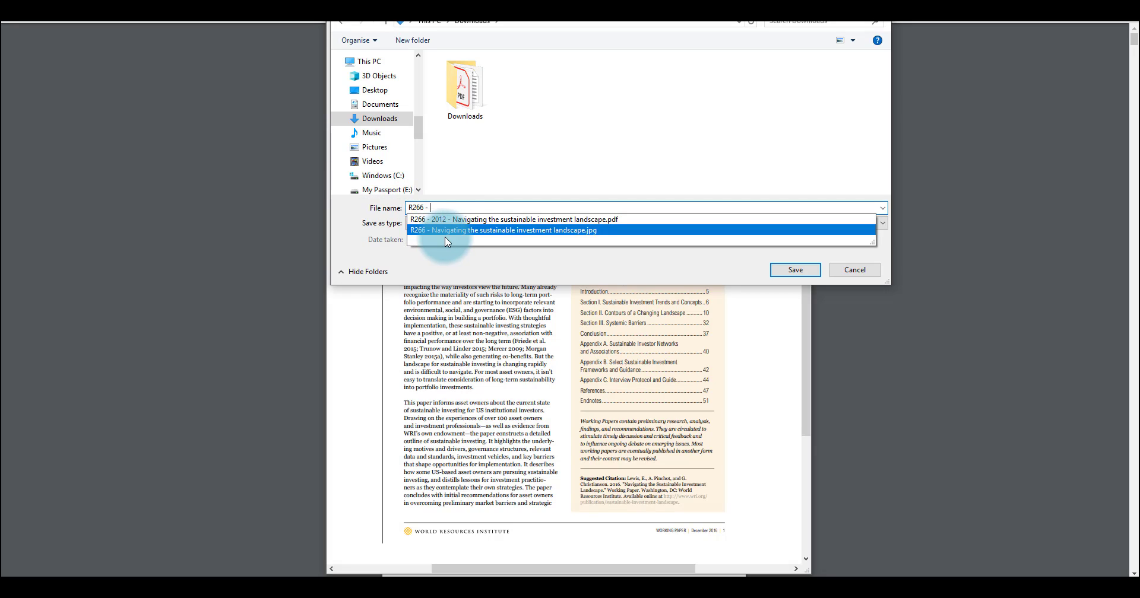
click(475, 231)
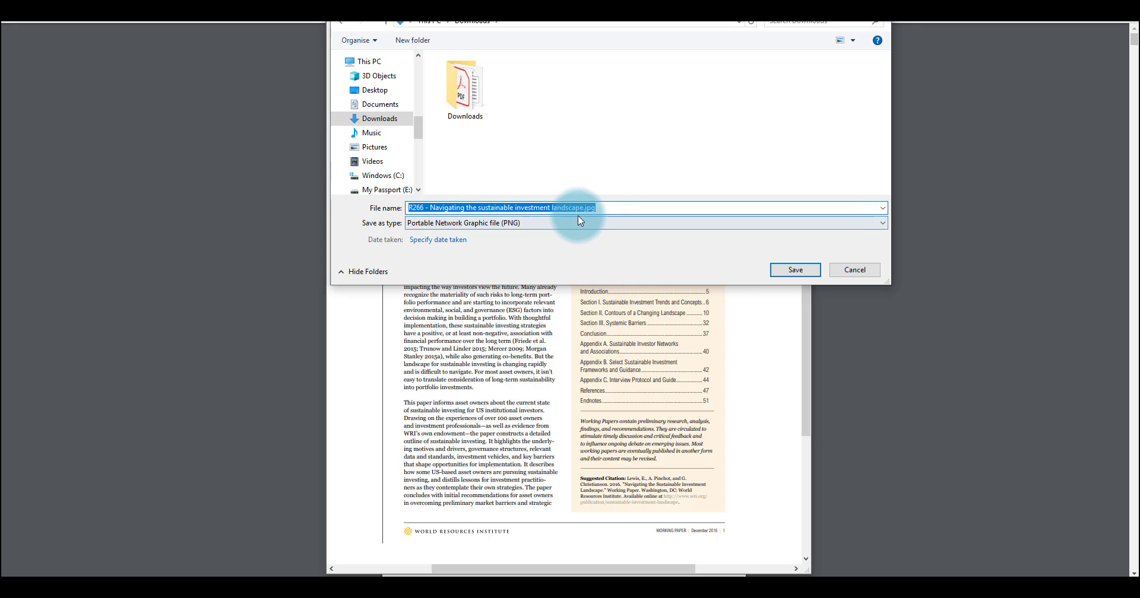
click(606, 207)
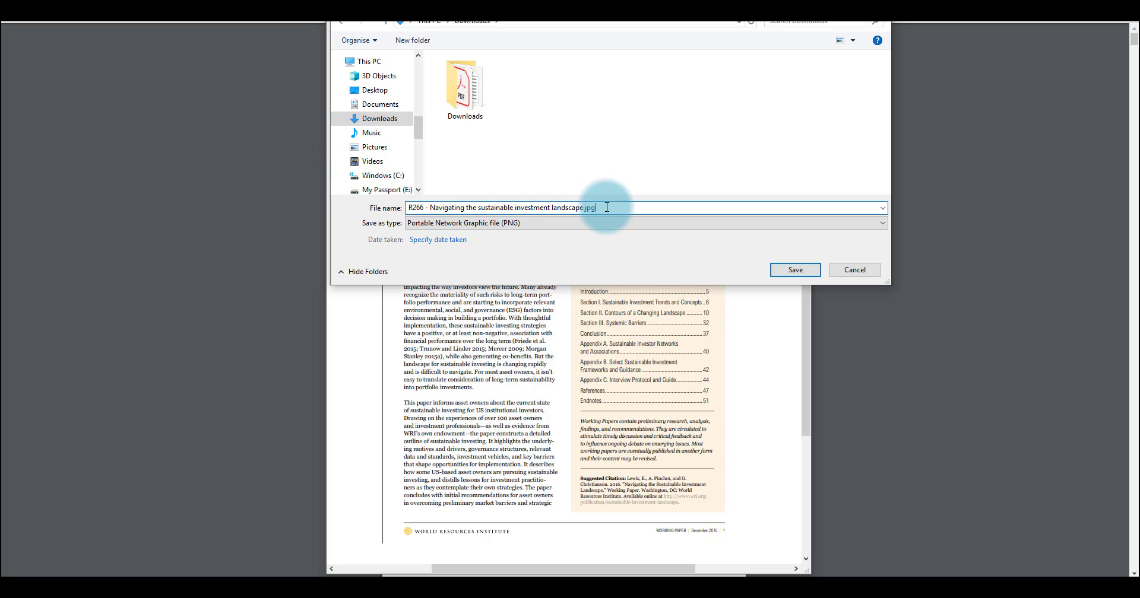
key(BackSpace)
key(Return)
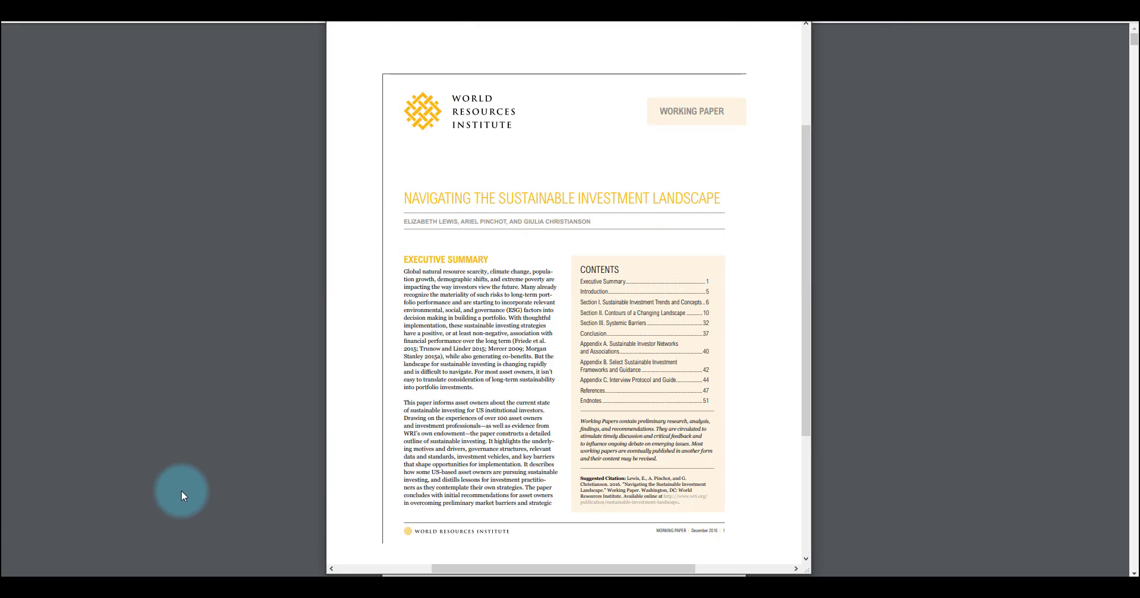
Switch back to the Edit Research page, upload the saved PNG snip from Downloads and set it as the Research image.
click(267, 11)
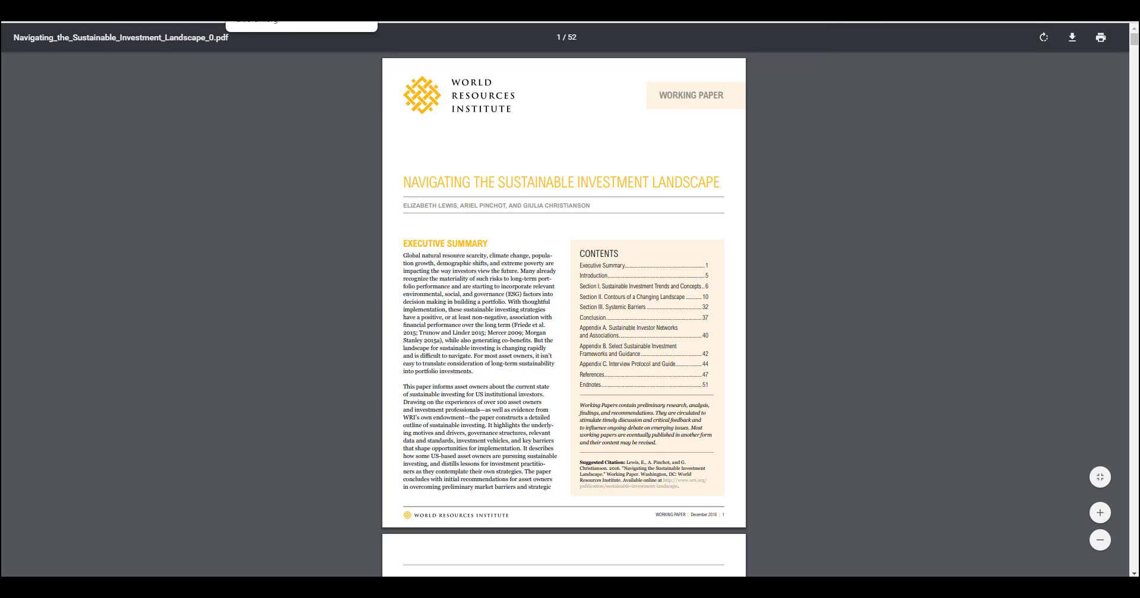
click(164, 421)
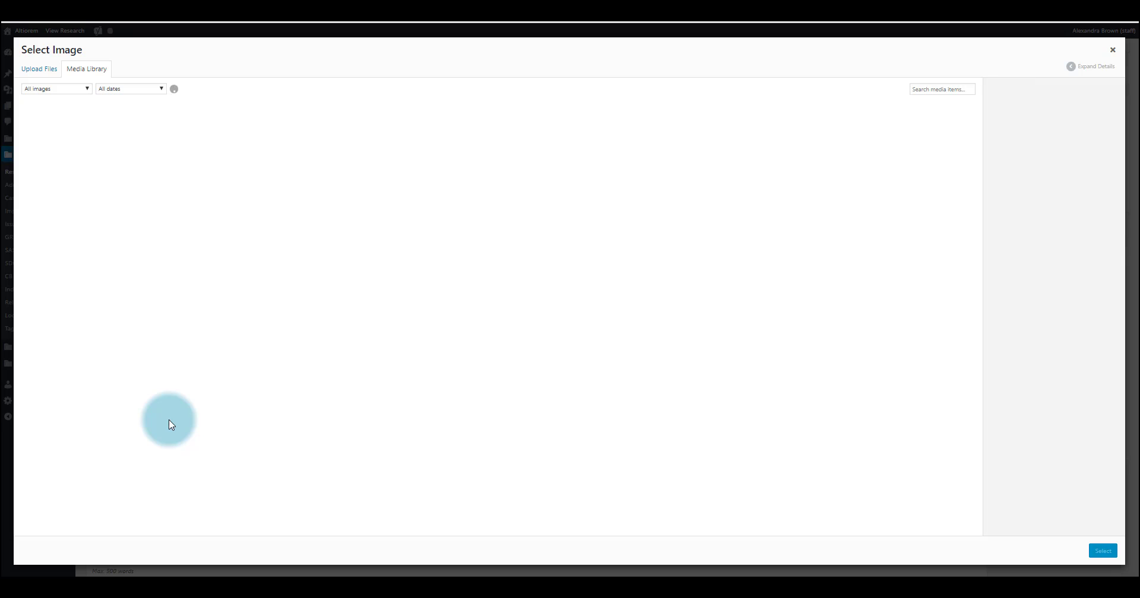
click(38, 71)
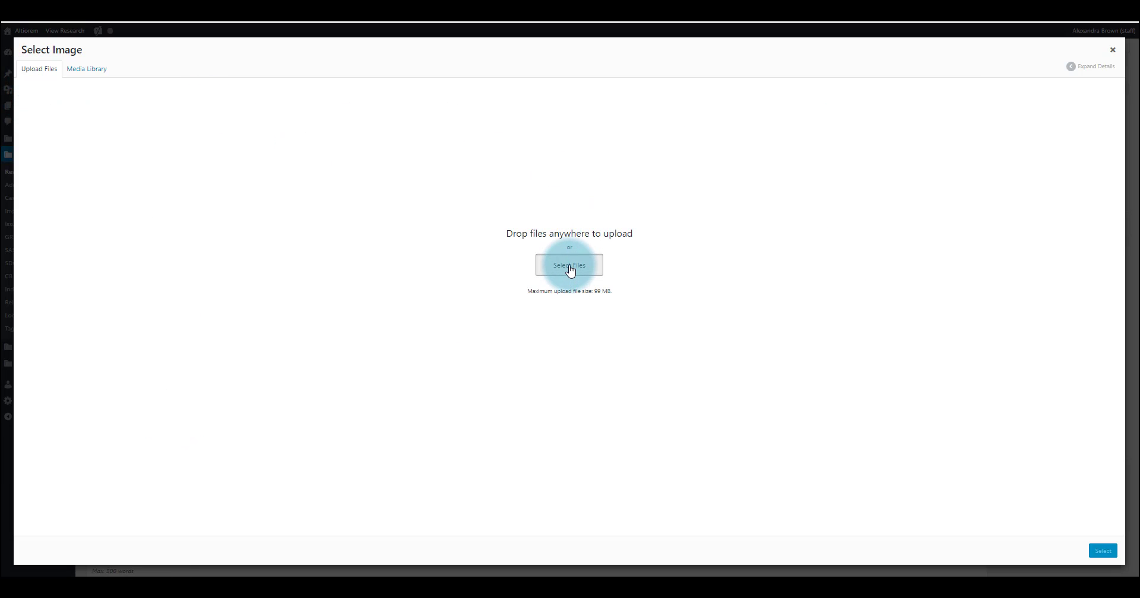
click(570, 269)
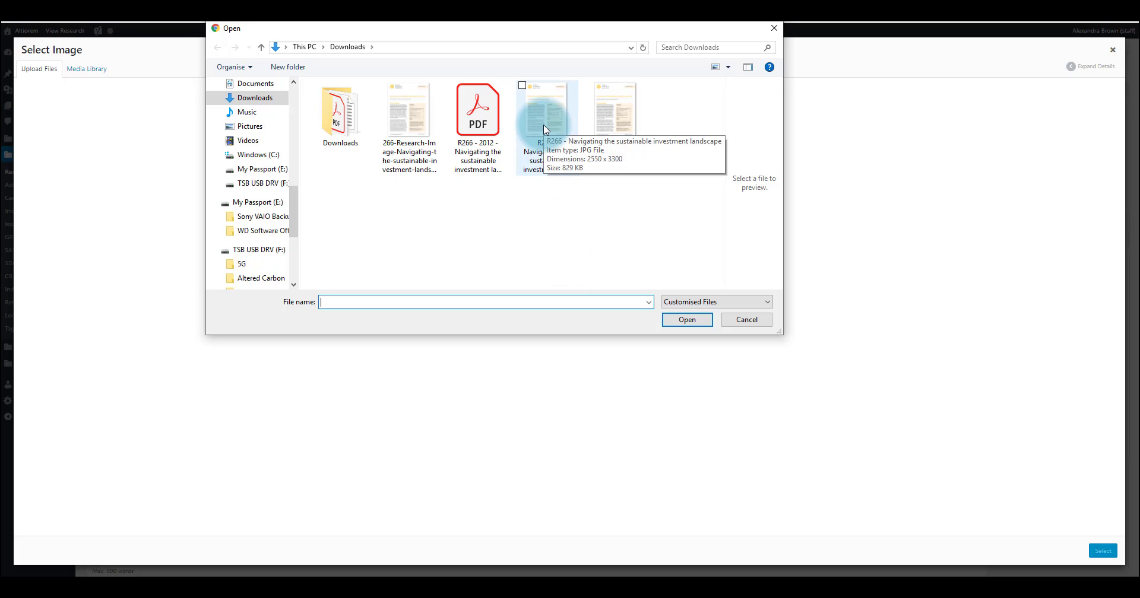
double_click(605, 127)
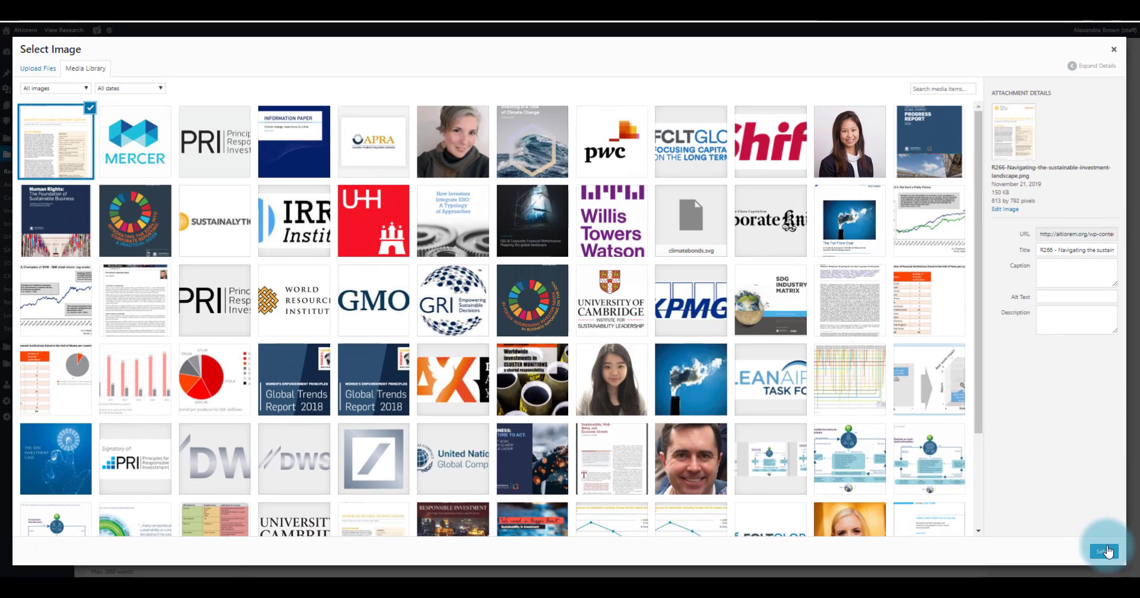
click(1106, 551)
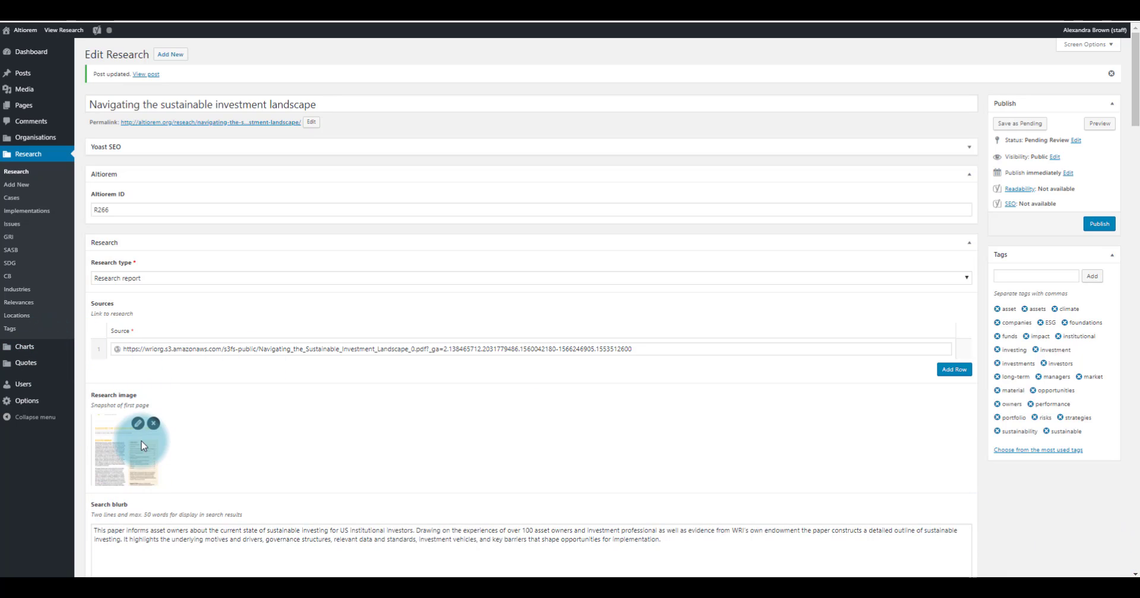
mouse_move(132, 465)
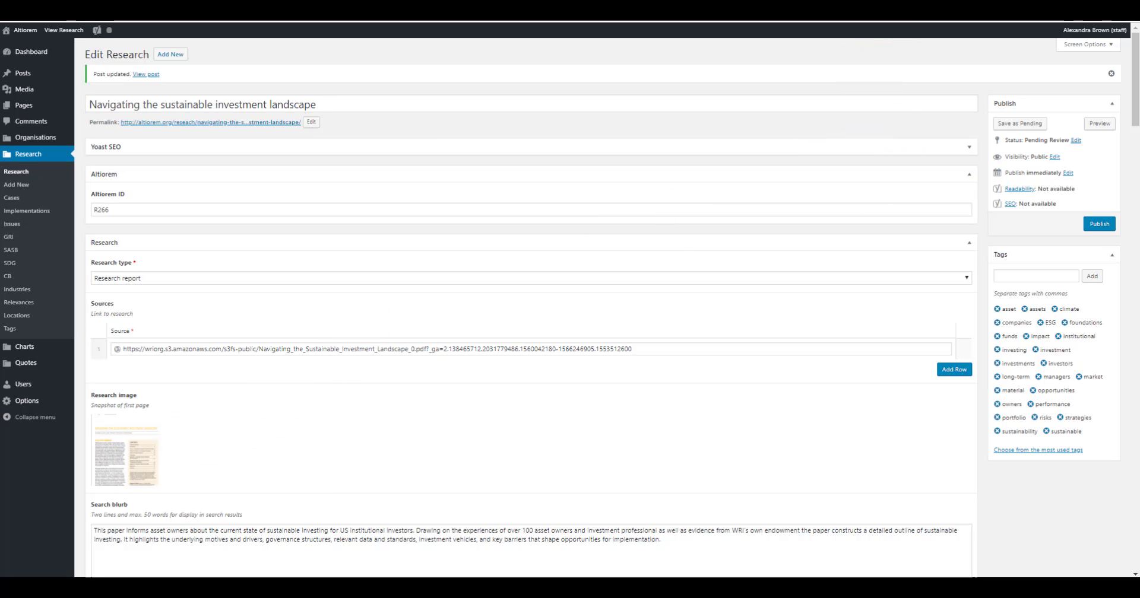
Switch to Smallpdf and convert the "R266 - 2012 - Navigating the sustainable investment landscape" PDF from Downloads to JPG using Convert entire pages.
click(1009, 9)
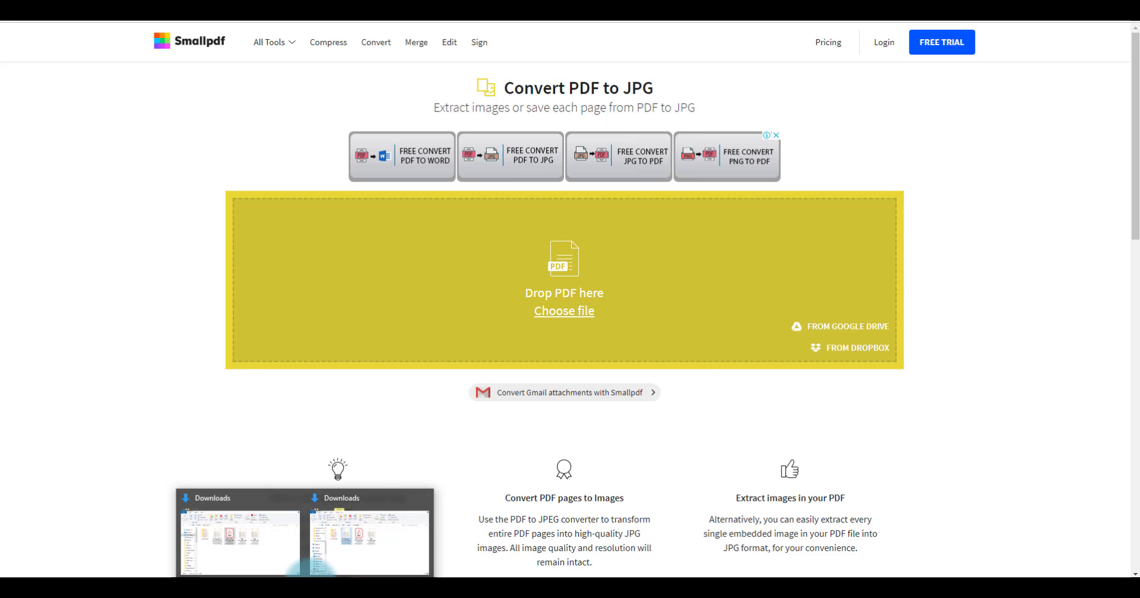
click(336, 561)
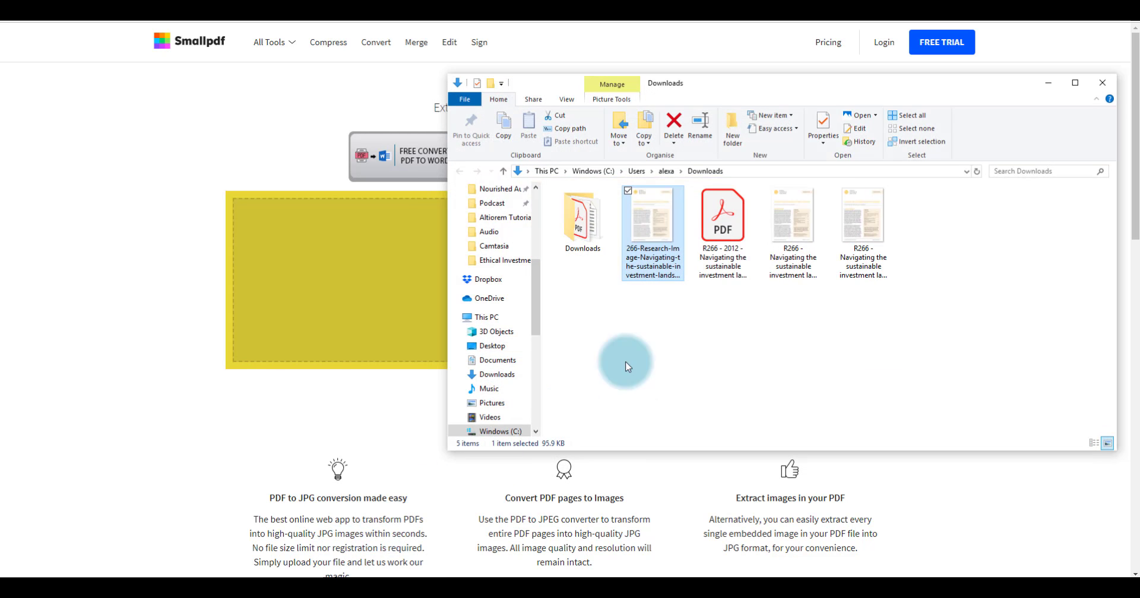
drag(724, 238, 385, 297)
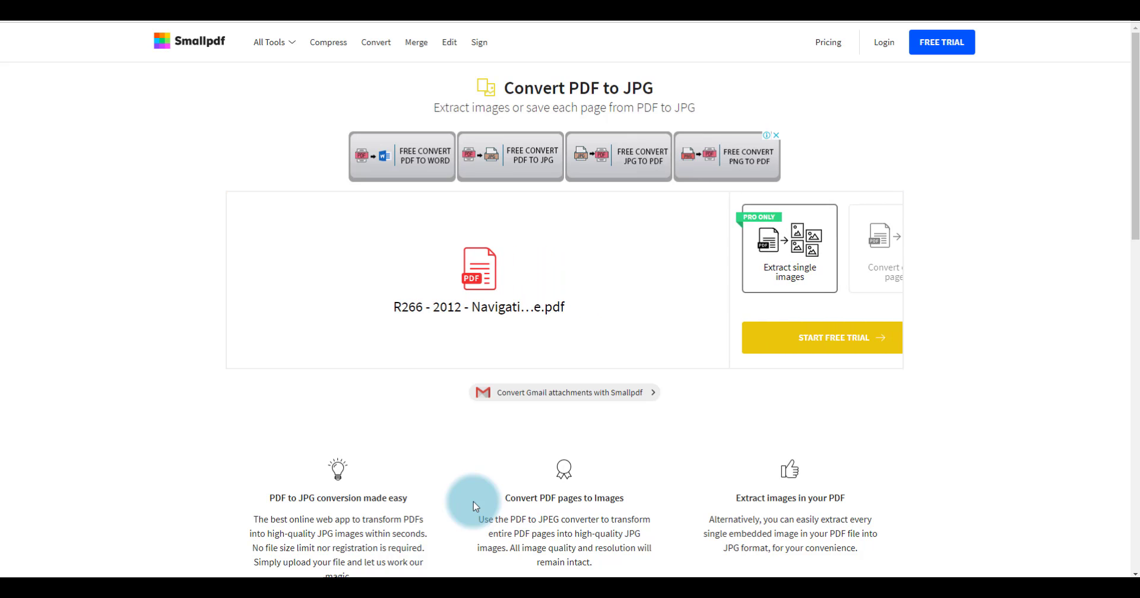
click(831, 258)
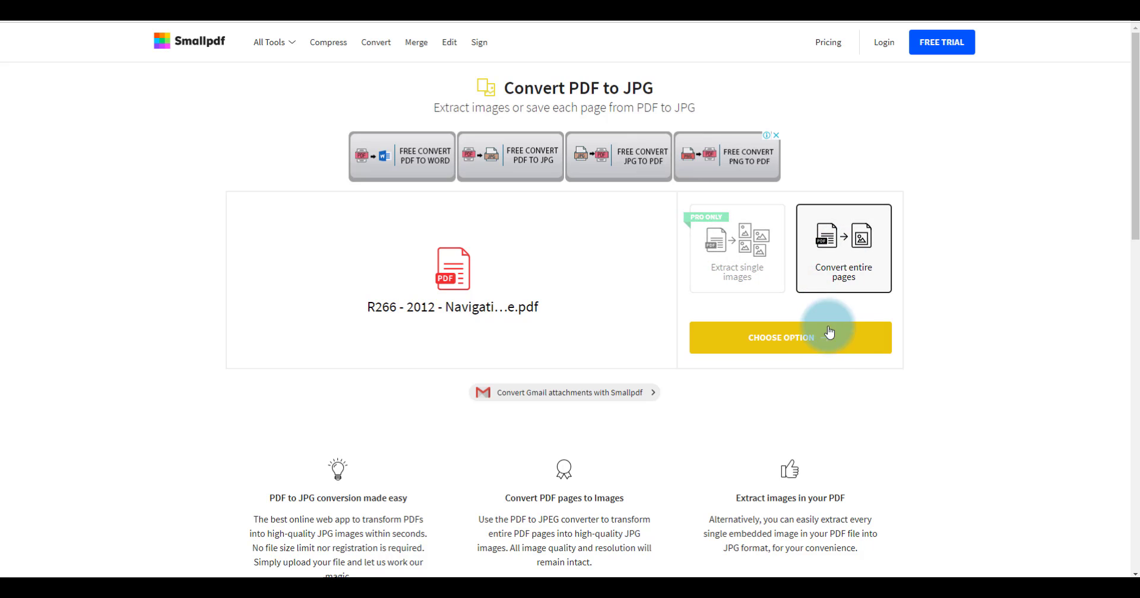
click(796, 338)
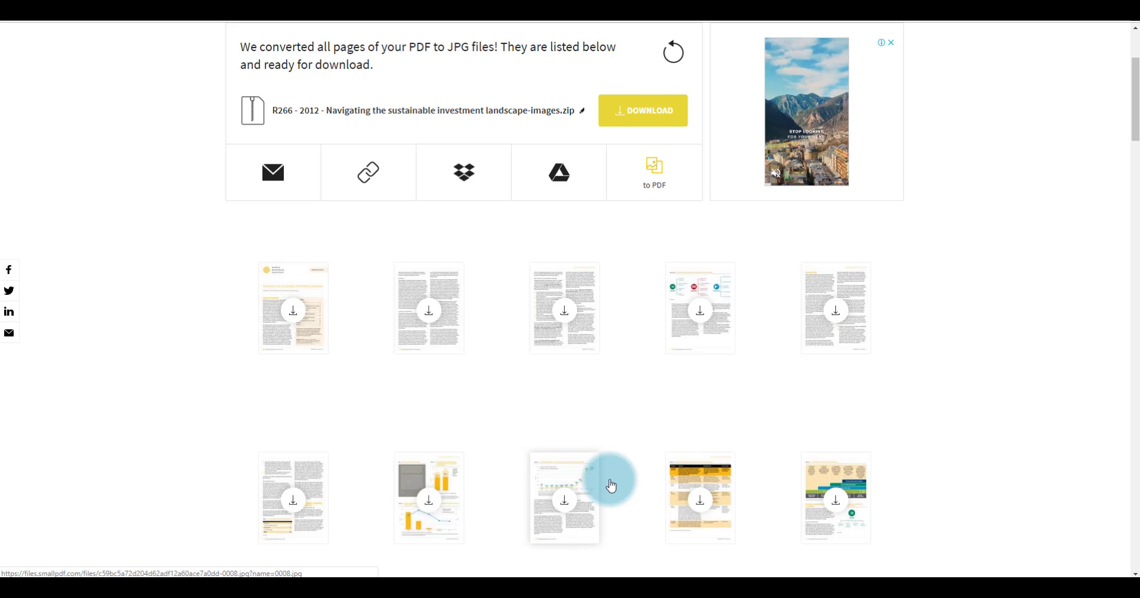
Download the first converted page to Downloads as JPEG "R266 - Navigating the sustainable investment landscape", replacing the existing file.
click(299, 314)
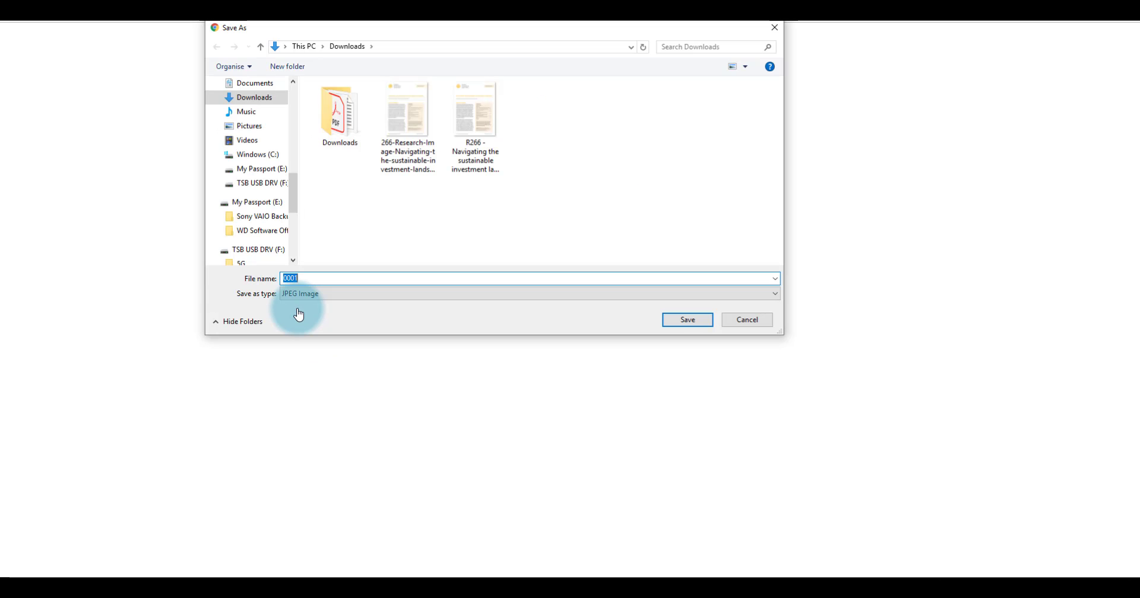
click(481, 152)
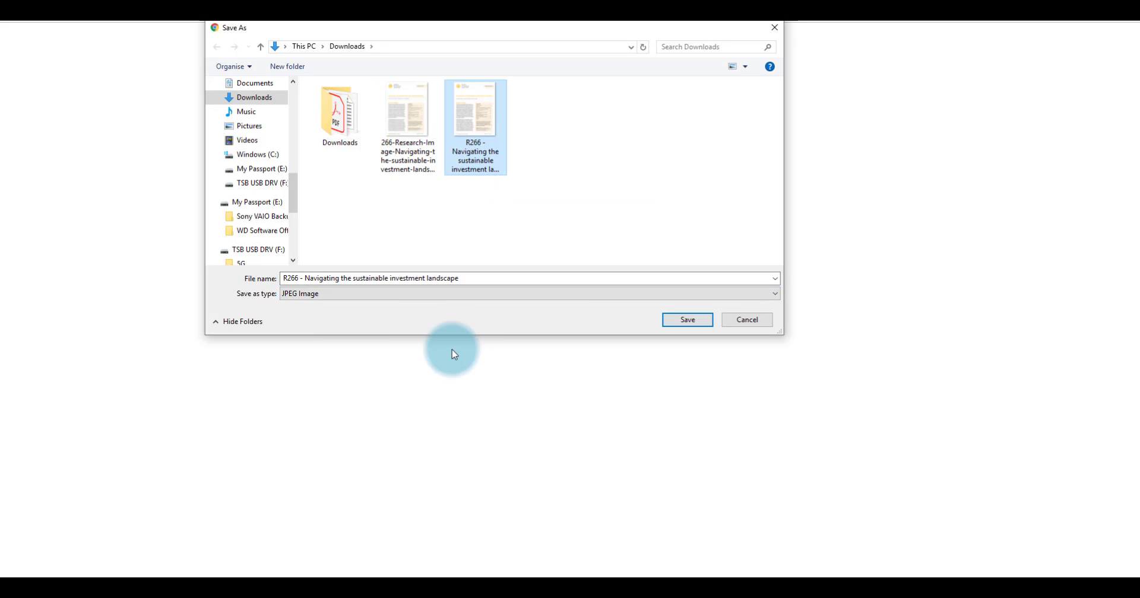
click(299, 282)
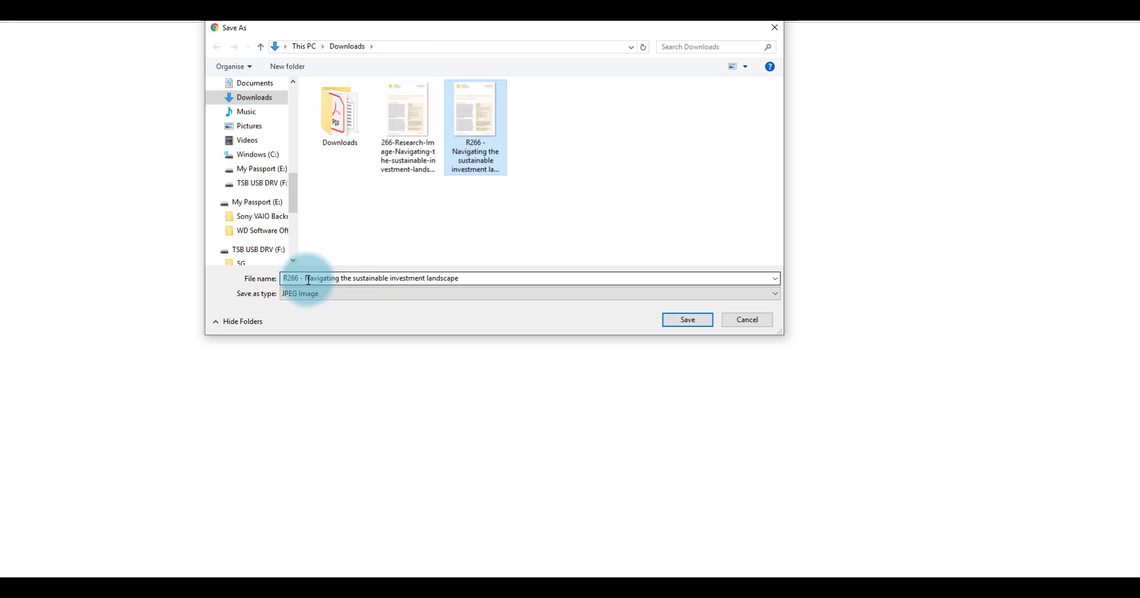
click(689, 324)
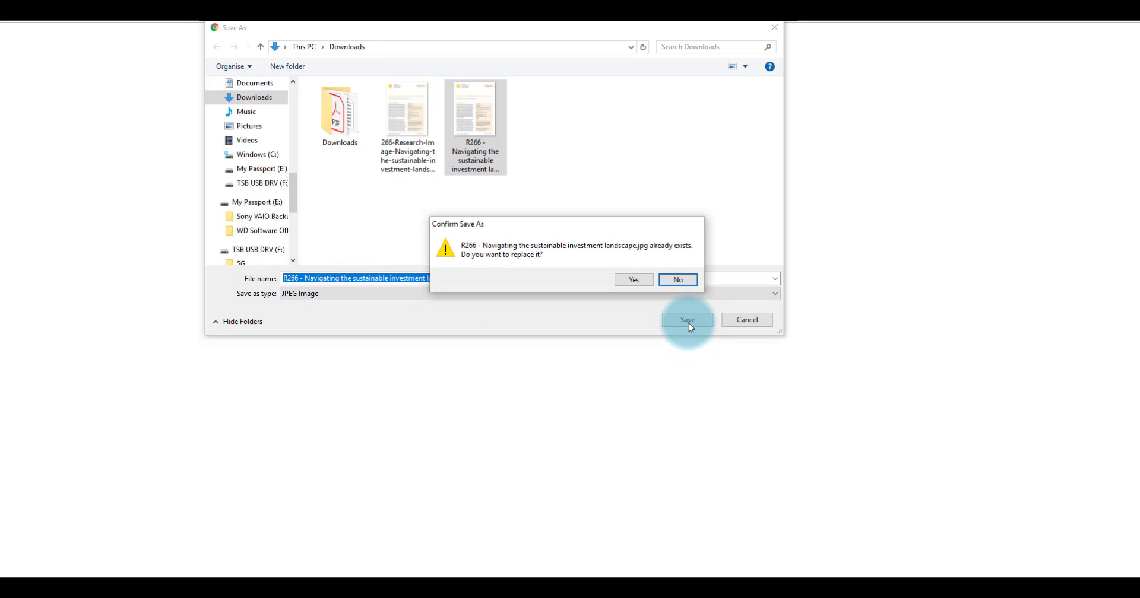
click(647, 280)
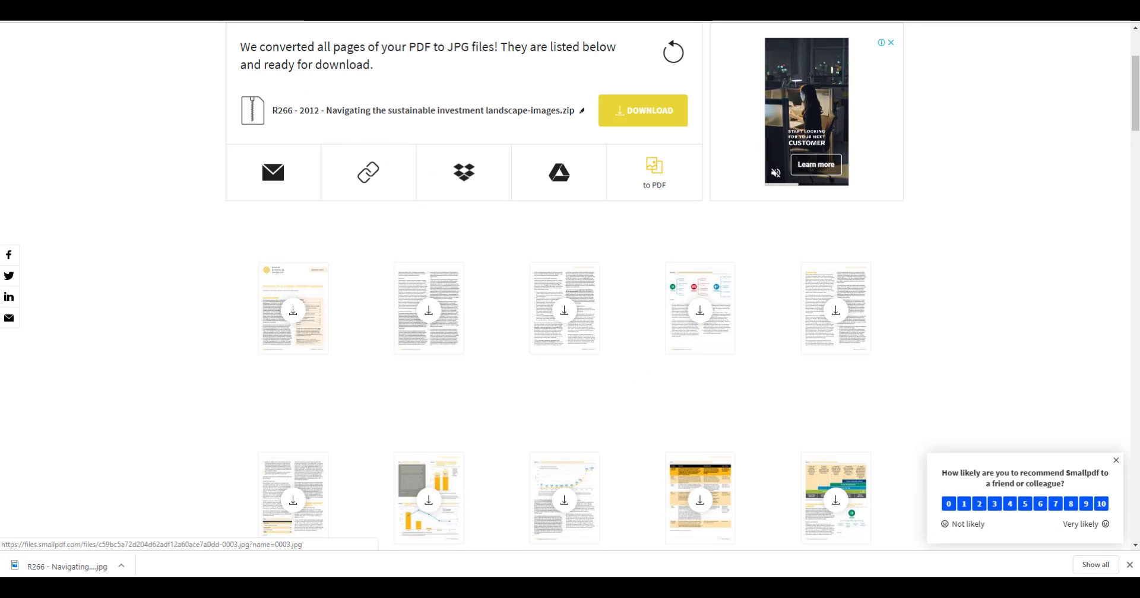
Switch back to the Edit Research page and remove the current Research image.
click(255, 9)
mouse_move(139, 454)
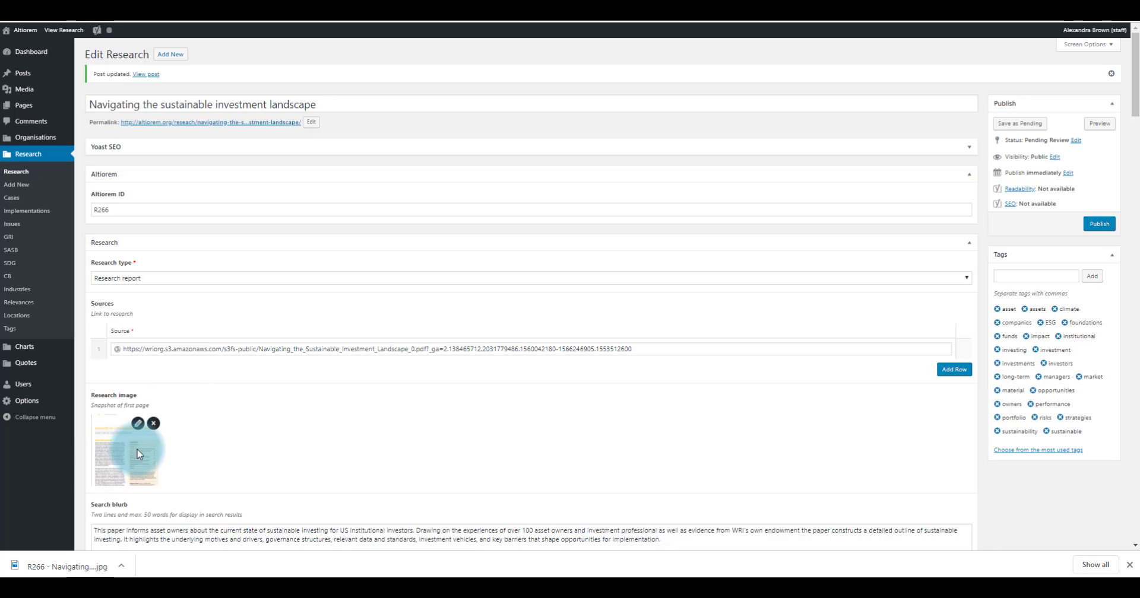
click(153, 424)
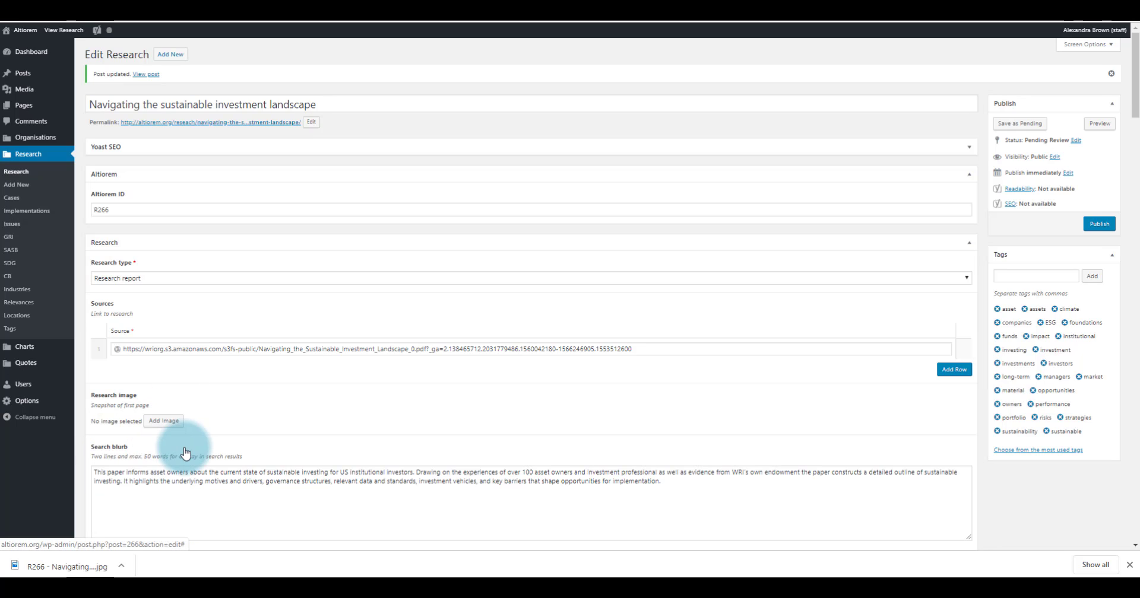
Upload the JPG "R266 - Navigating the sustainable investment landscape" from Downloads as a new image for the Research image field.
click(164, 422)
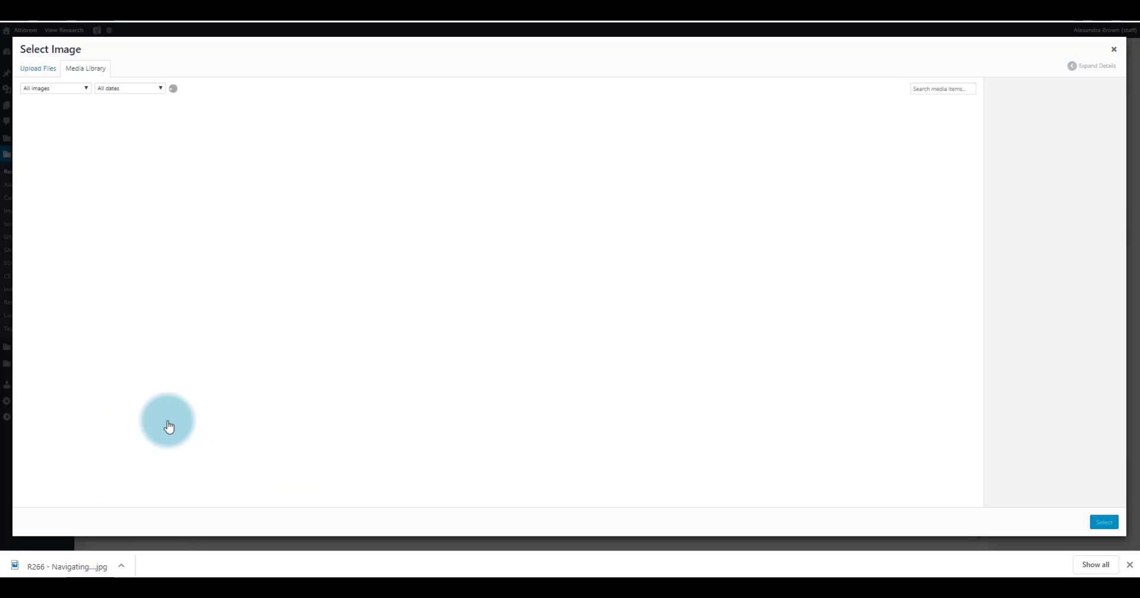
click(39, 69)
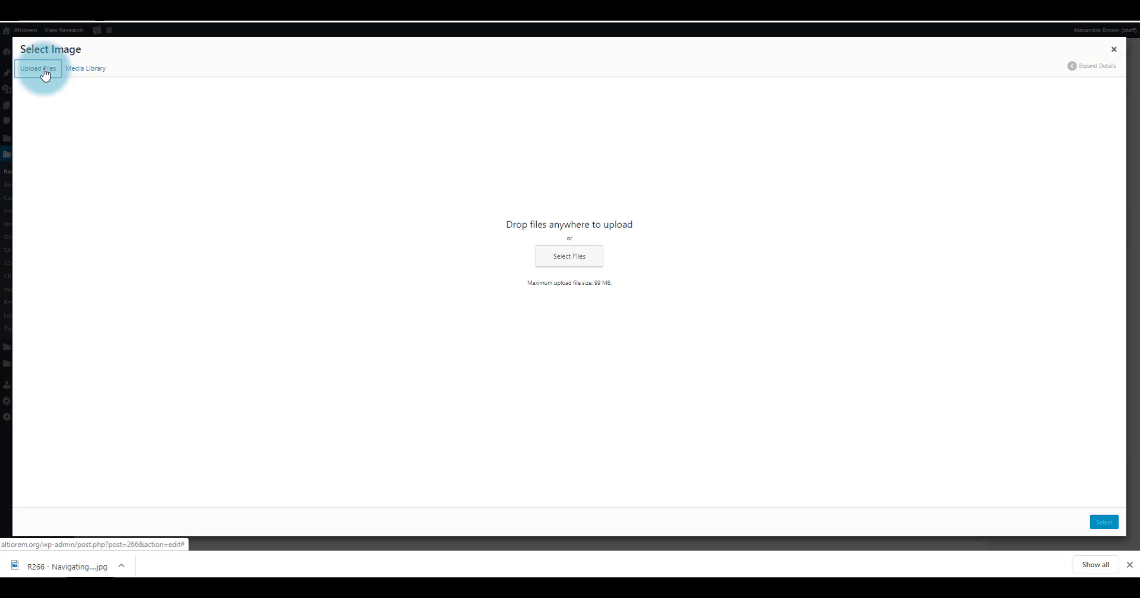
click(568, 261)
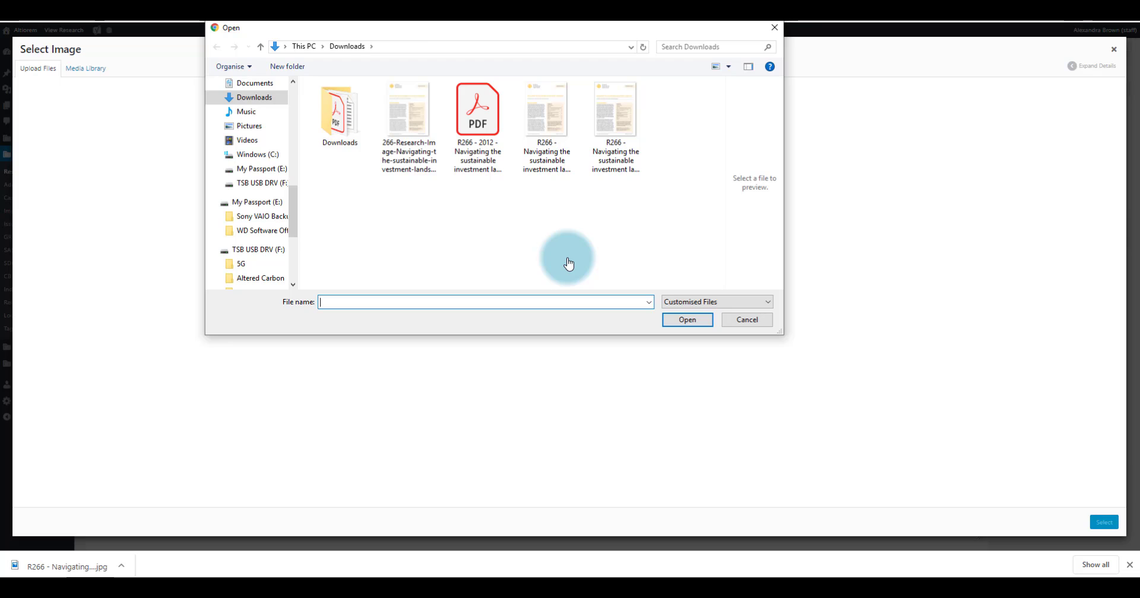
double_click(553, 149)
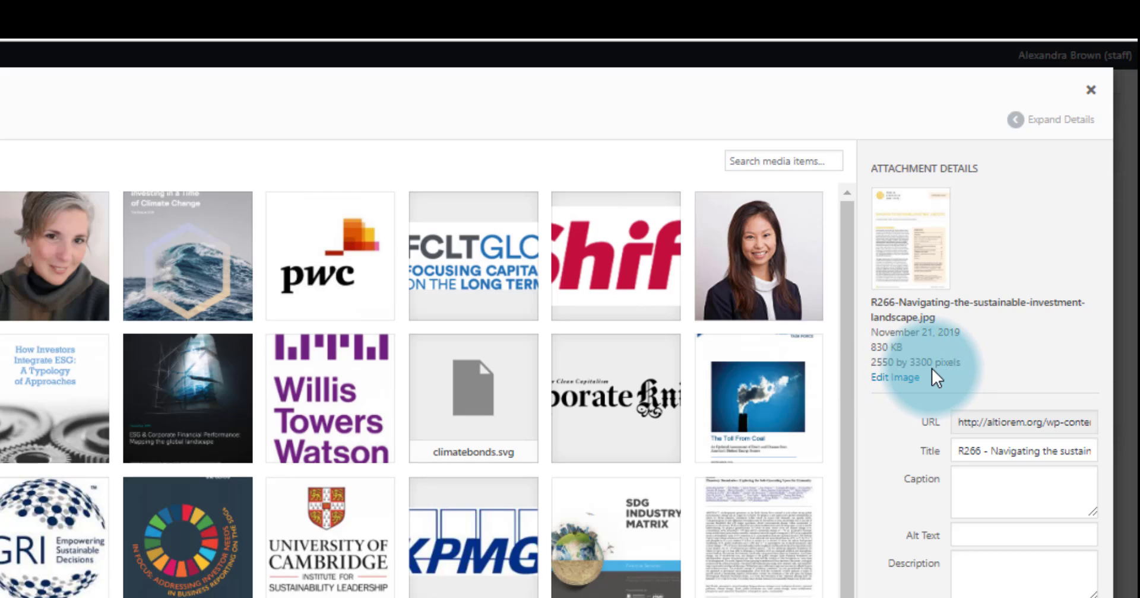
Scale the uploaded JPG to a height of 800 pixels, keeping its proportions, and set it as the Research image.
click(905, 378)
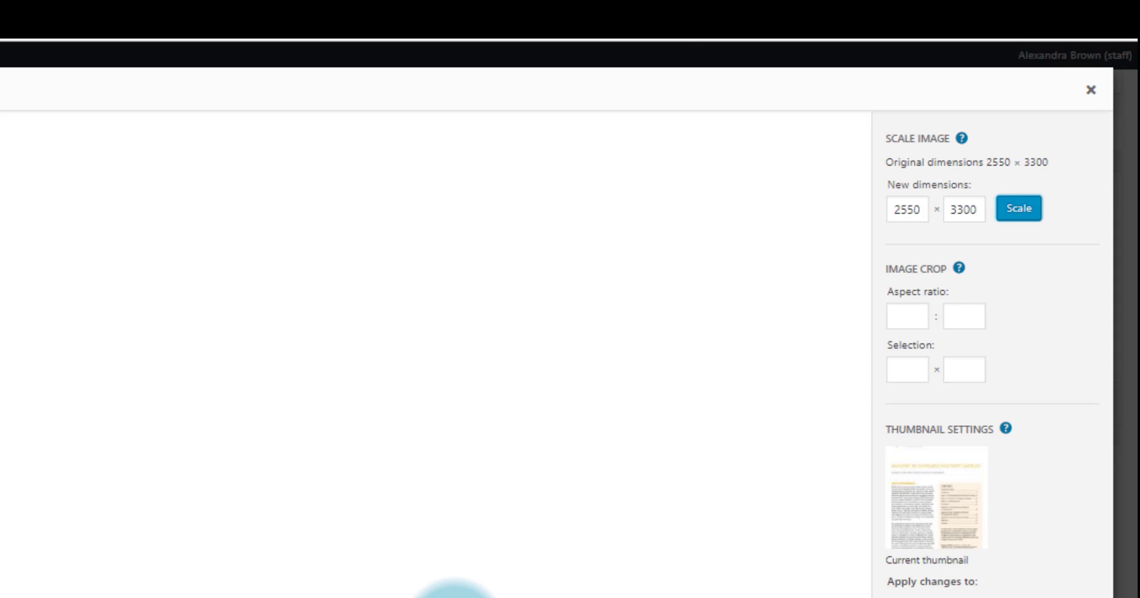
double_click(980, 209)
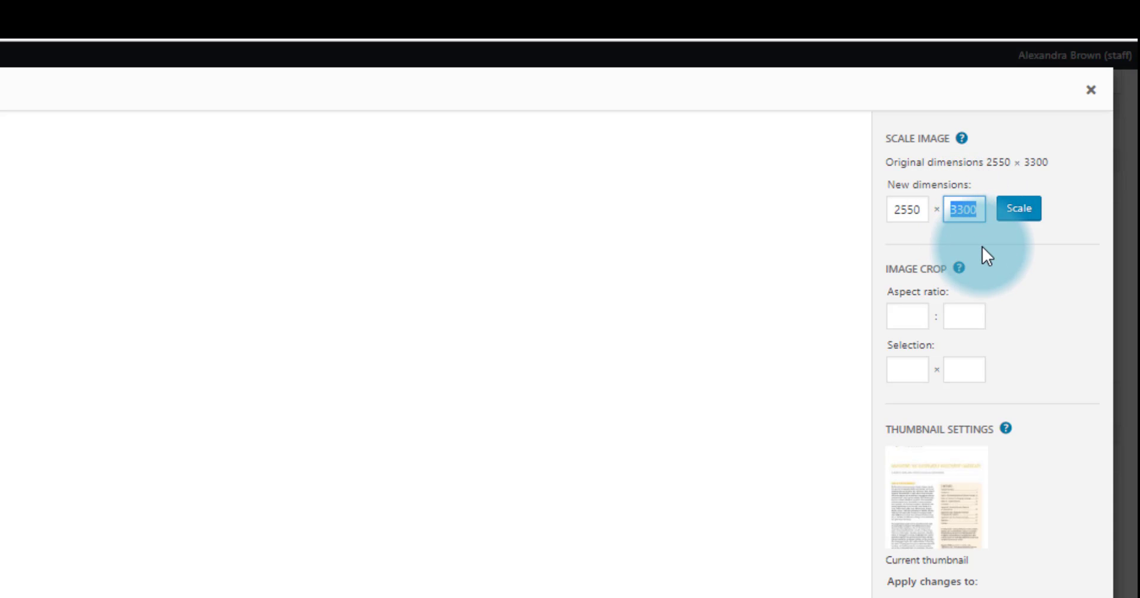
text(800)
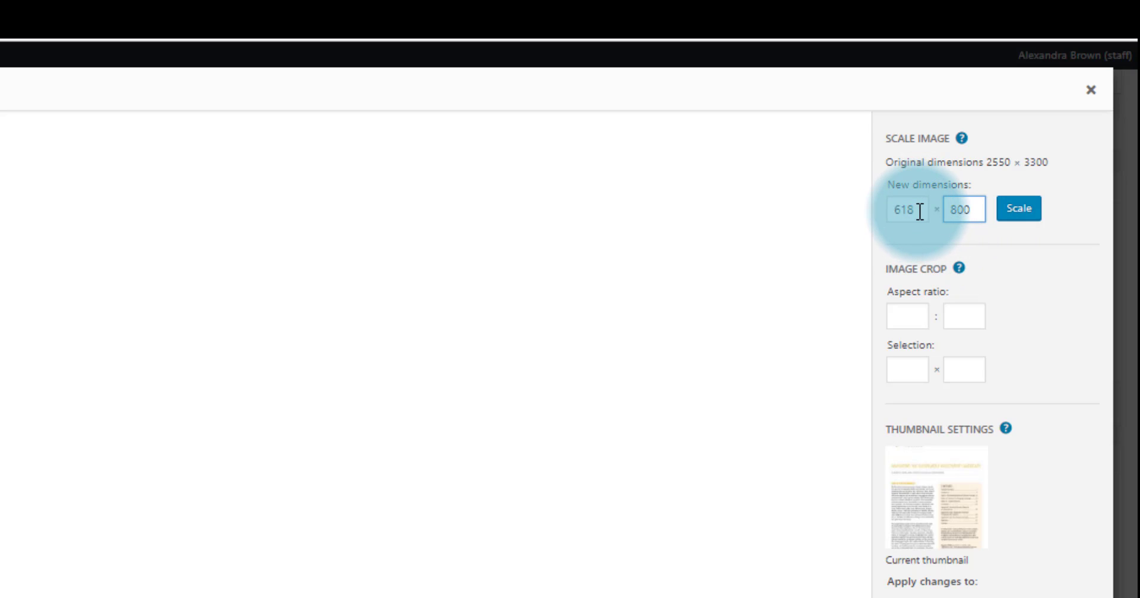
click(1019, 214)
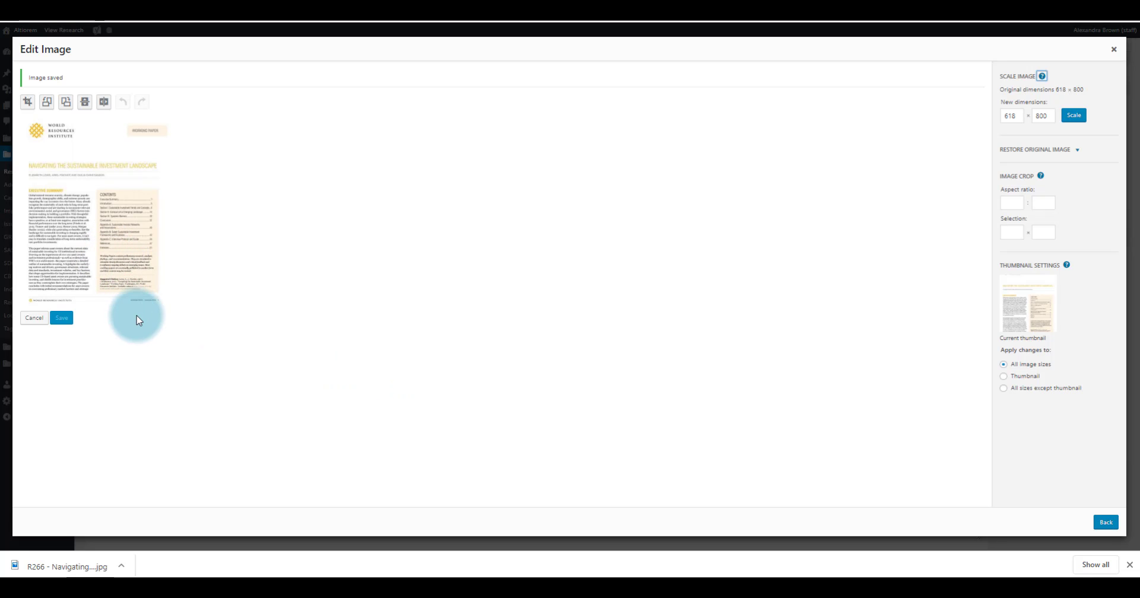
click(1108, 525)
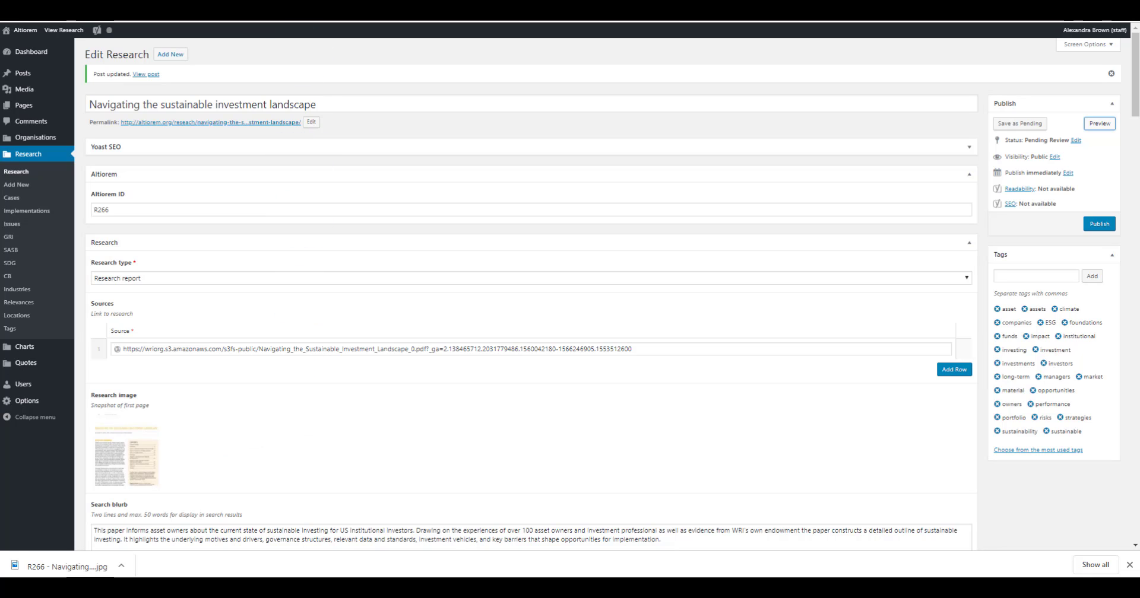
Switch to the Trello card "Terms list: Carbon tracker", open its carbontracker.org source link and start printing the Terms List page.
key(ctrl+Tab)
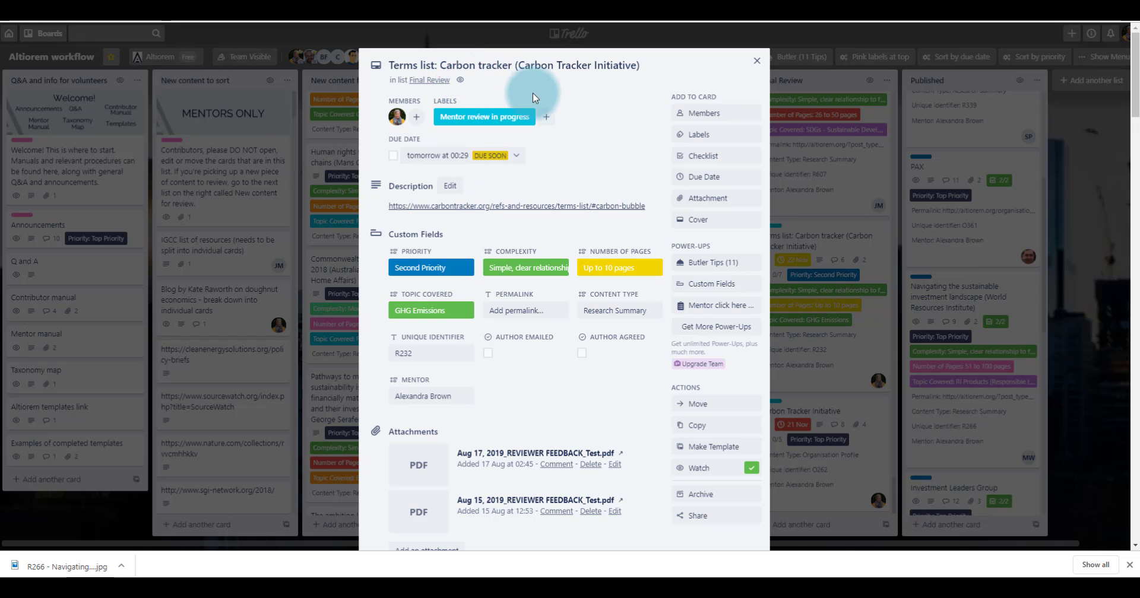
click(542, 208)
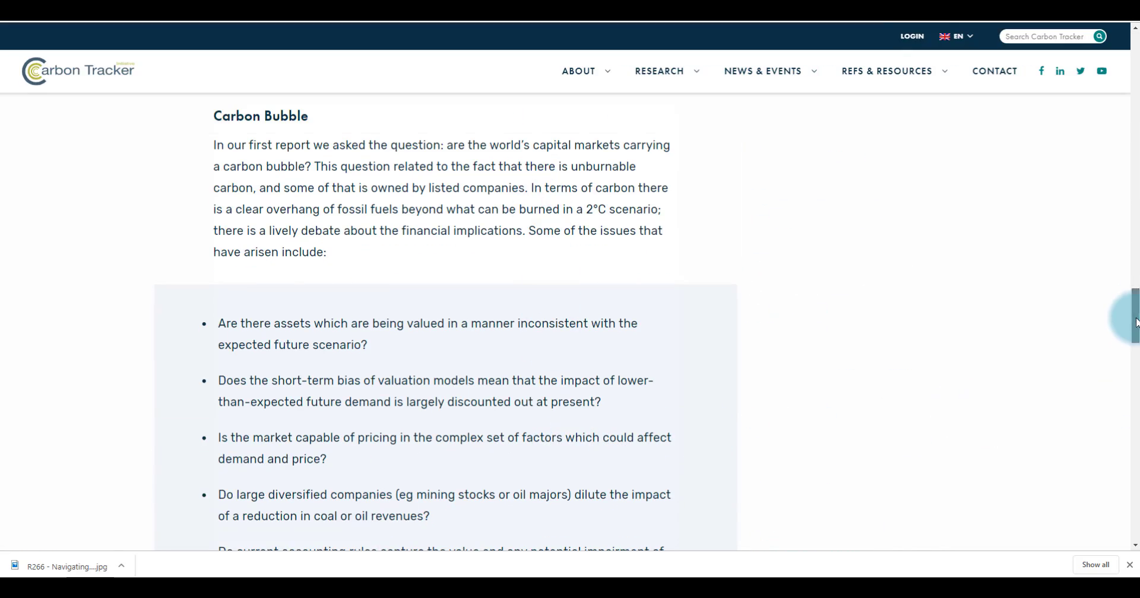
drag(1133, 318, 1133, 47)
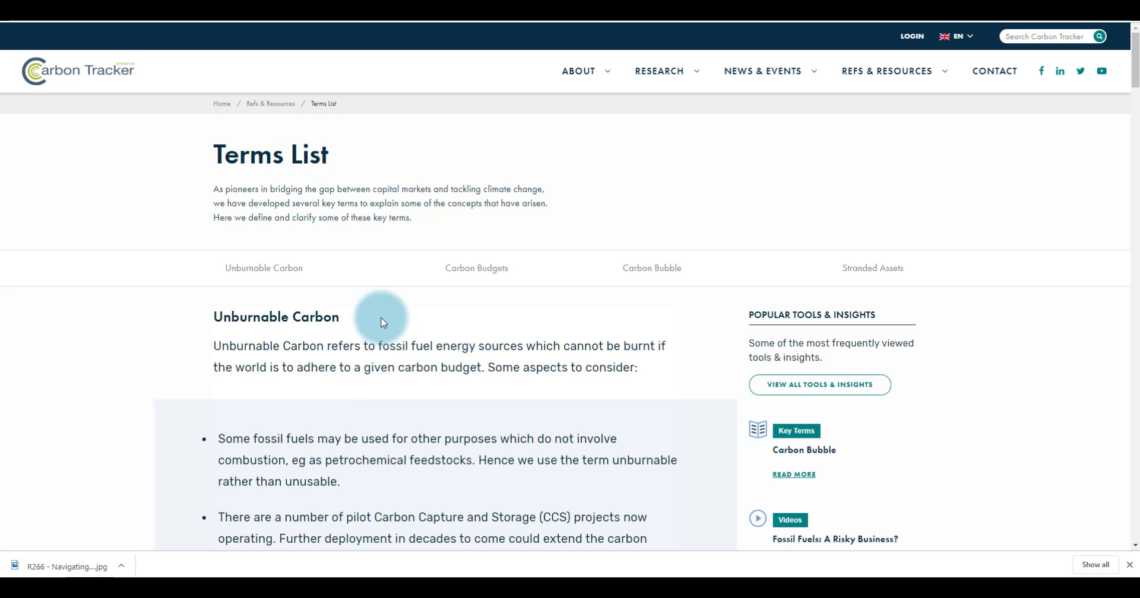
key(ctrl+p)
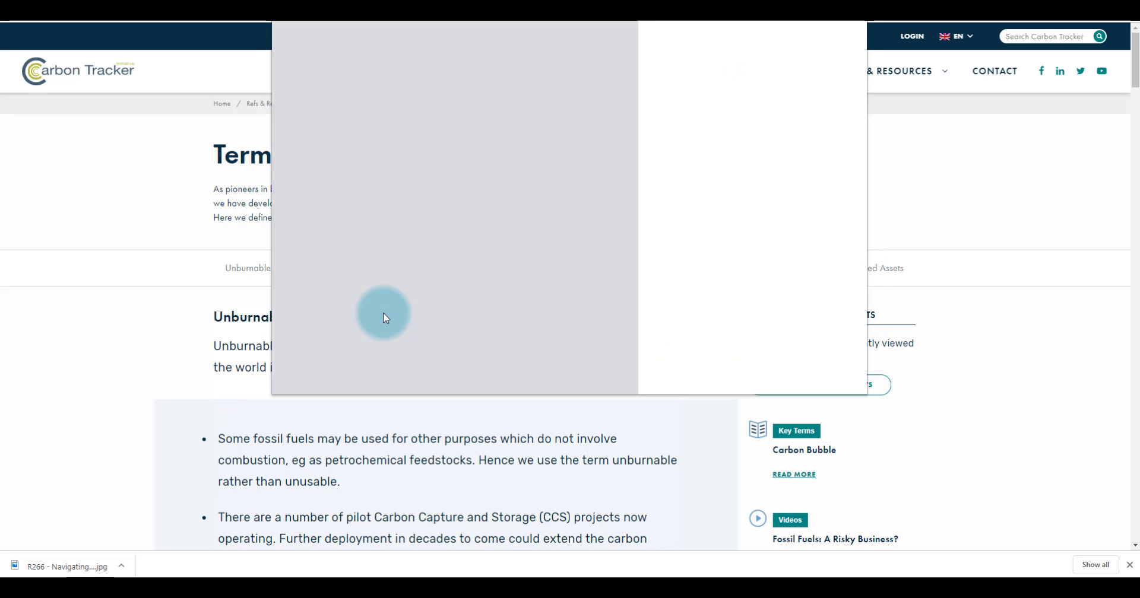